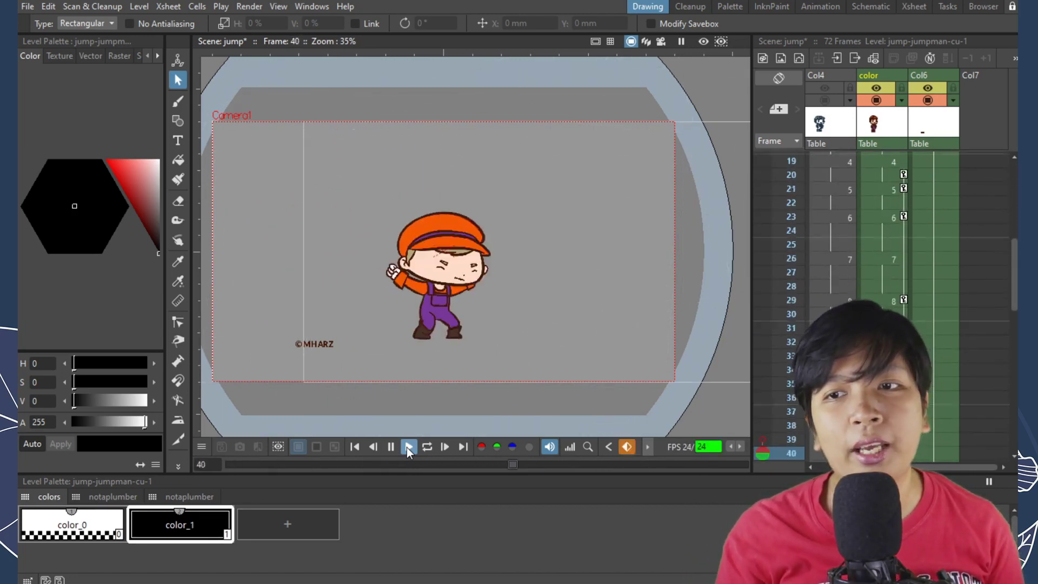
# Load jumpbg.png into the Xsheet as a new column and play the animation over it
pyautogui.click(408, 447)
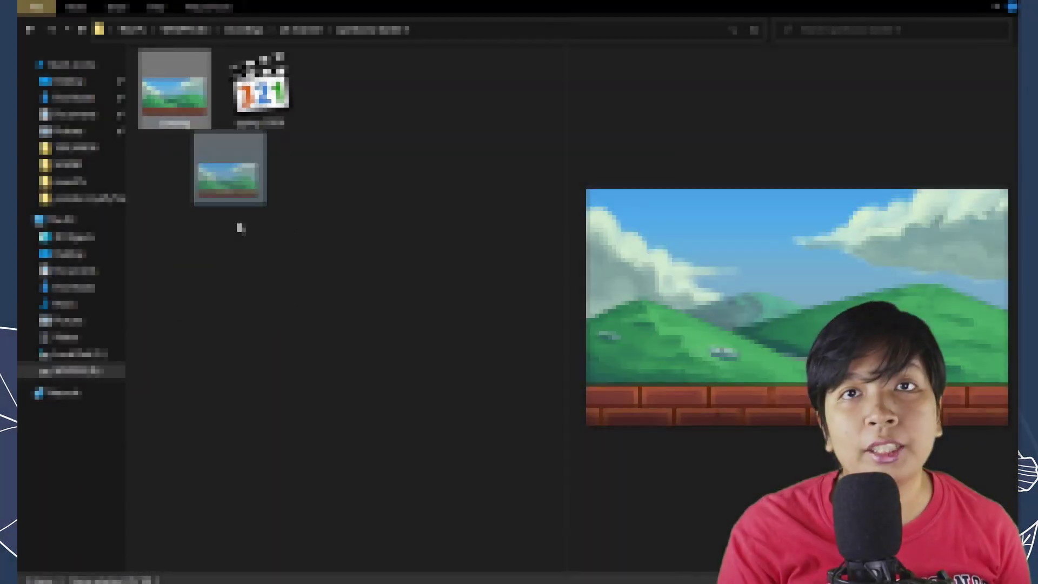
pyautogui.moveTo(239, 225); pyautogui.dragTo(984, 165)
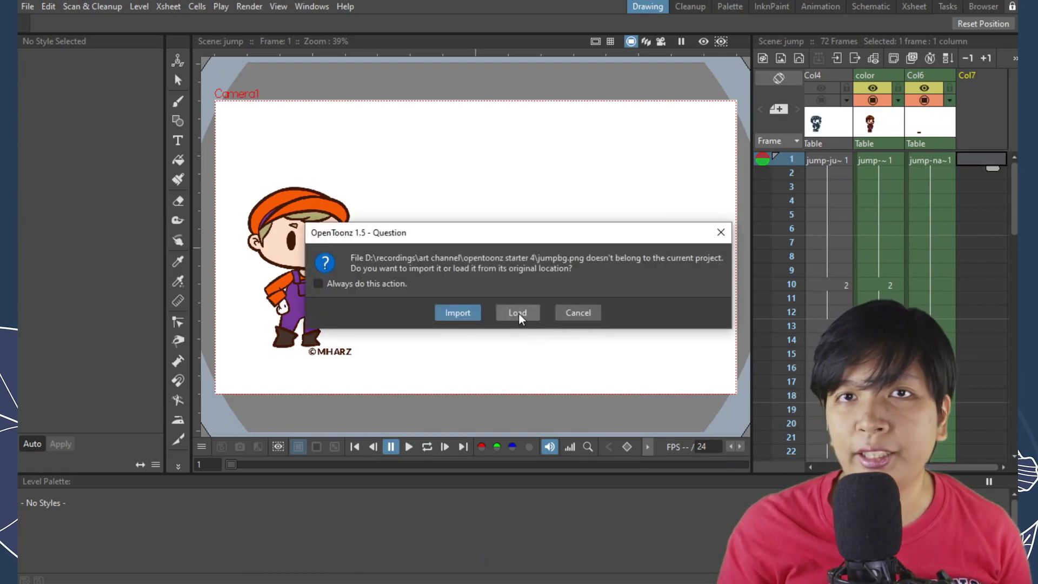
pyautogui.click(518, 313)
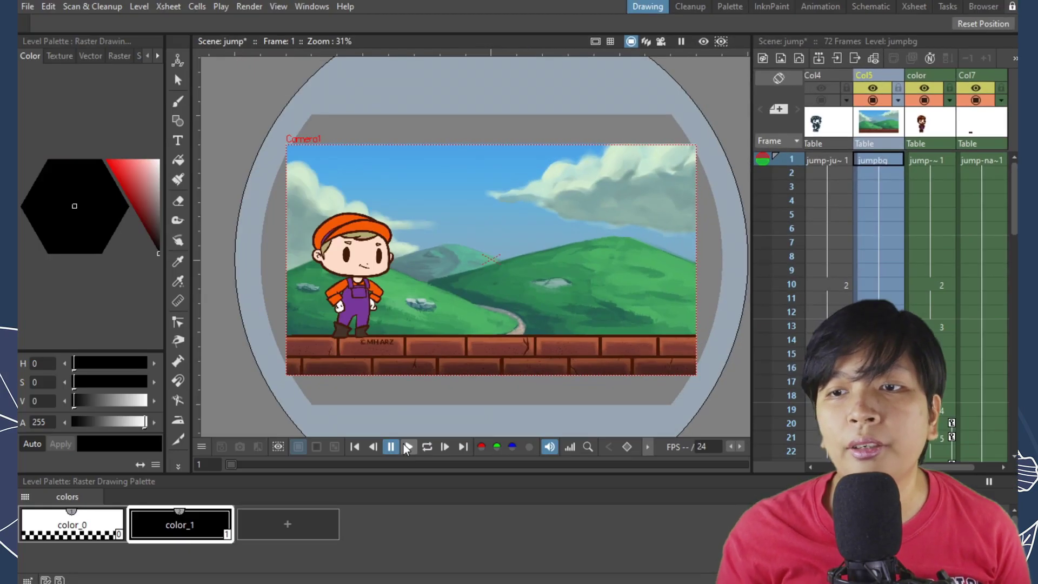
pyautogui.click(407, 448)
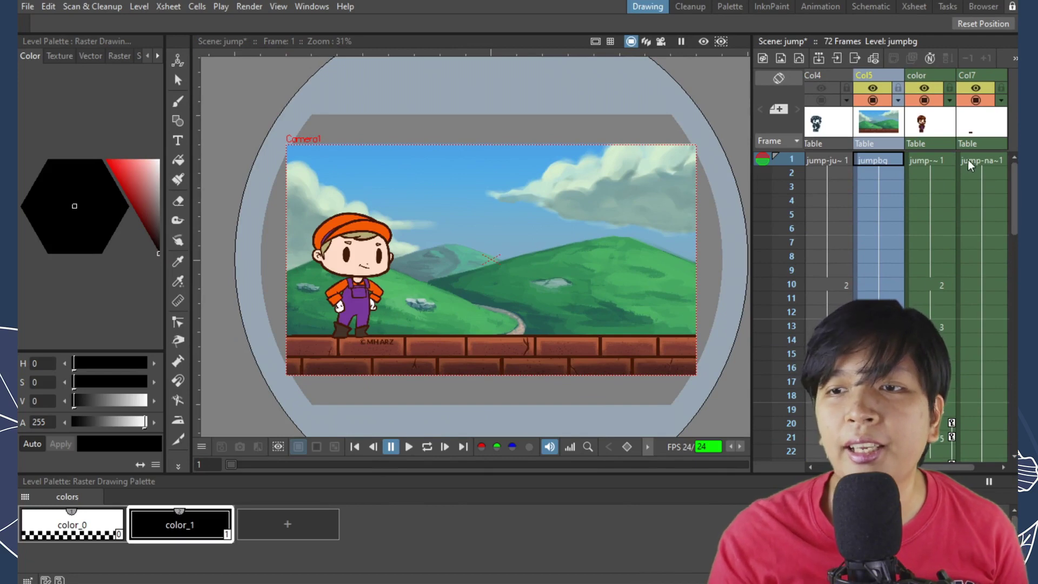
pyautogui.click(968, 161)
# Scale the jumpbg background column (Col5) up to about 111% with the Animate tool
pyautogui.click(885, 163)
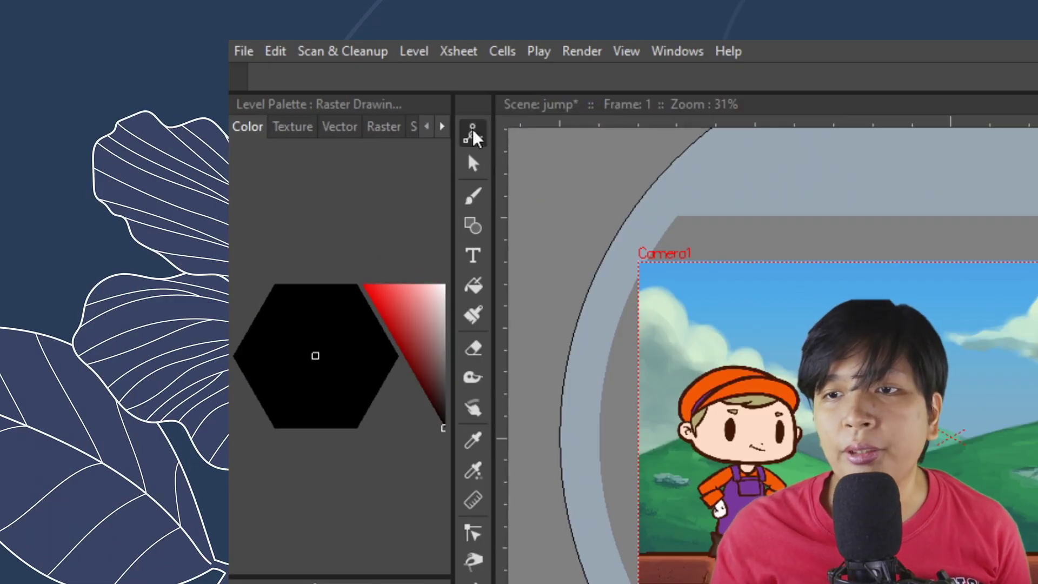
pyautogui.click(473, 134)
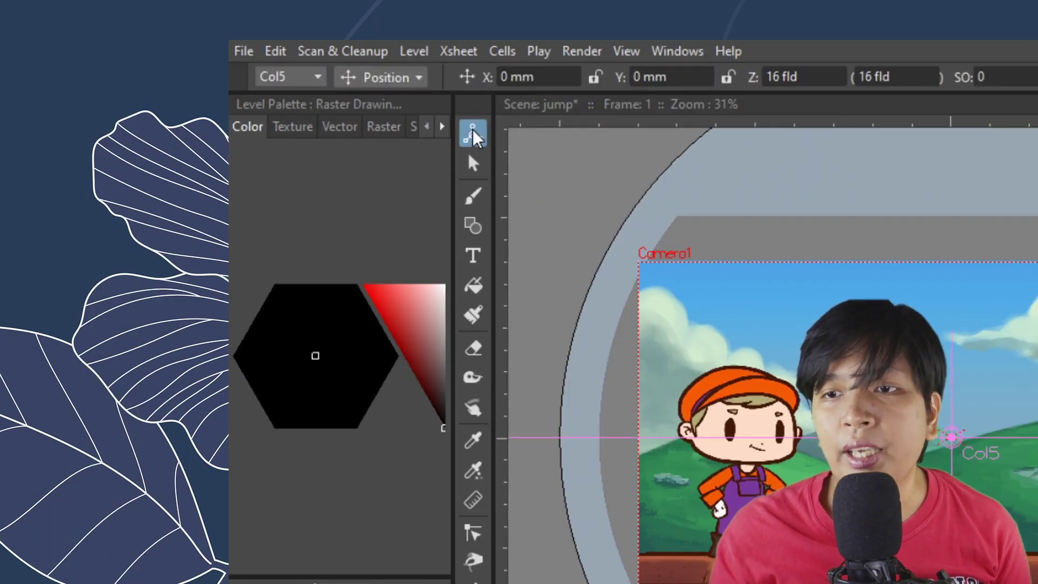
pyautogui.click(392, 77)
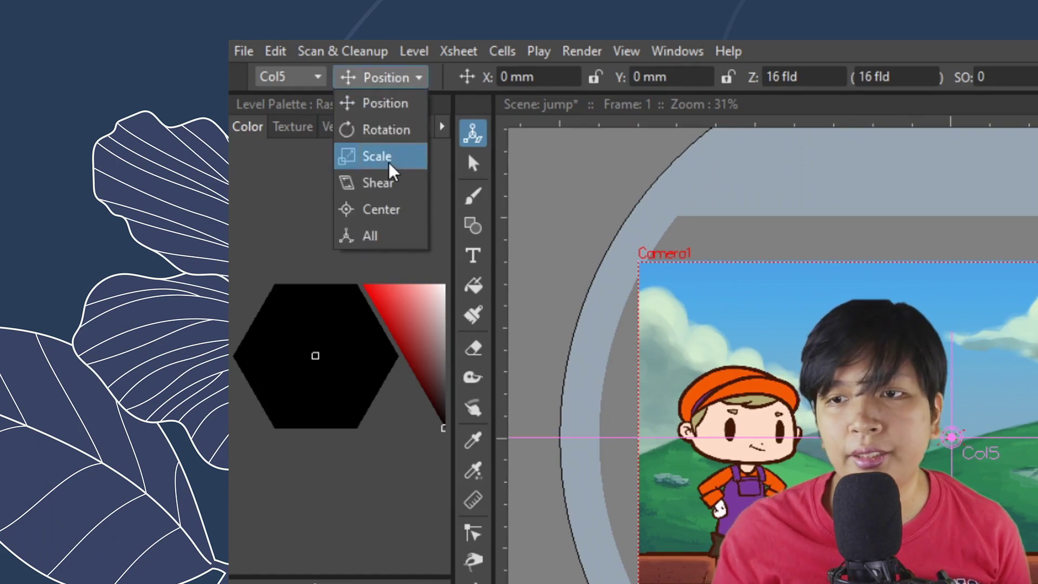
pyautogui.click(379, 156)
pyautogui.moveTo(255, 127); pyautogui.dragTo(229, 114)
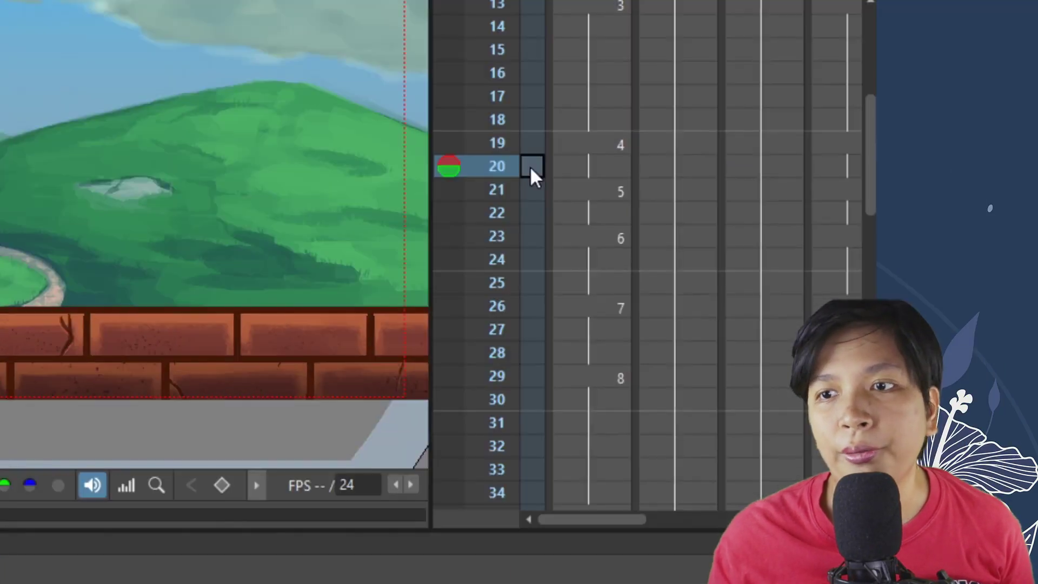
# Key the camera at frames 20 and 40, pan it right at 40, then render a preview
pyautogui.rightClick(811, 257)
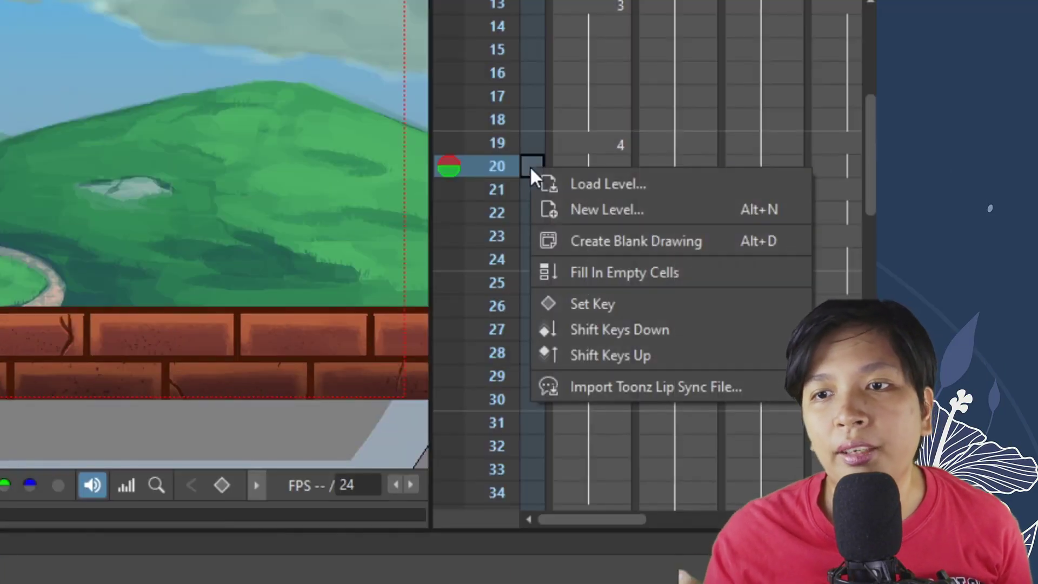
pyautogui.click(590, 304)
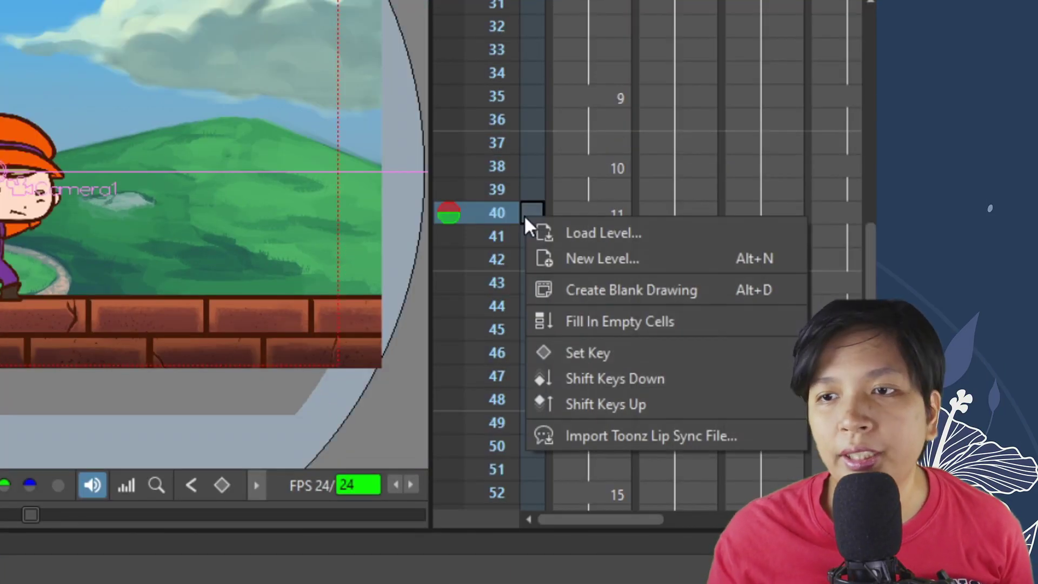
pyautogui.click(570, 357)
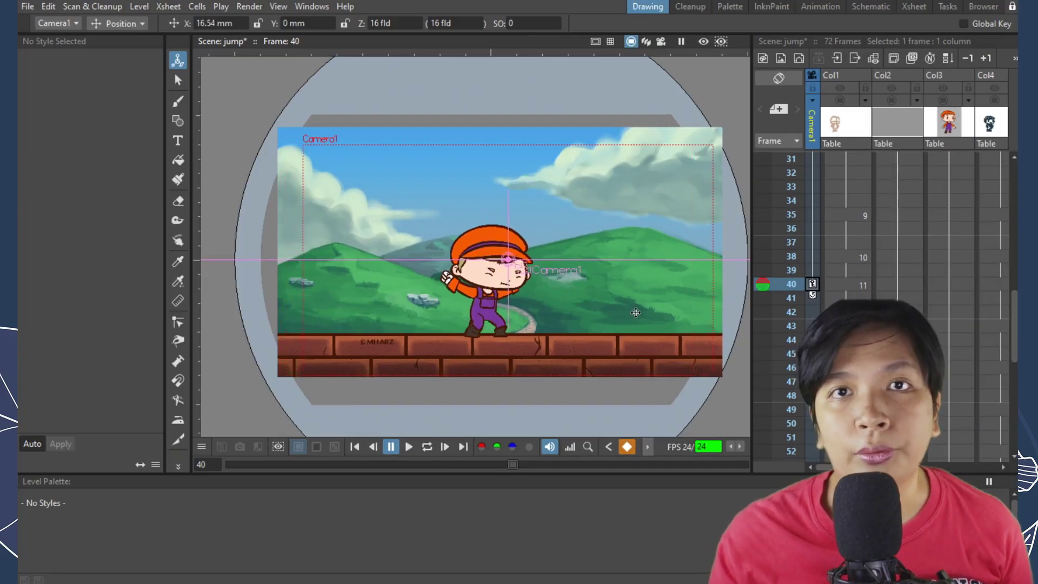
pyautogui.moveTo(636, 313); pyautogui.dragTo(674, 313)
pyautogui.scroll(10, 861, 271)
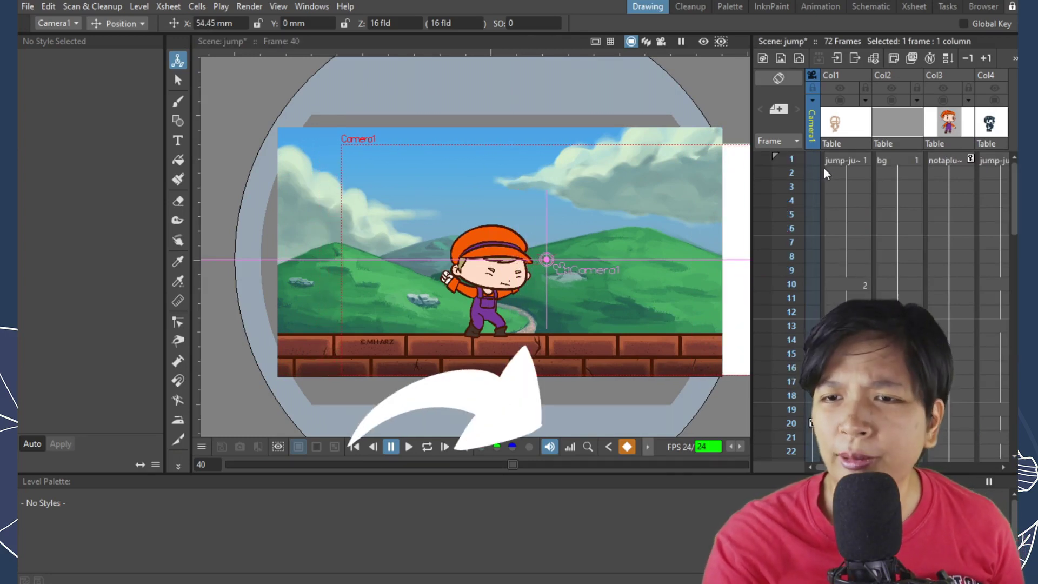
pyautogui.click(256, 38)
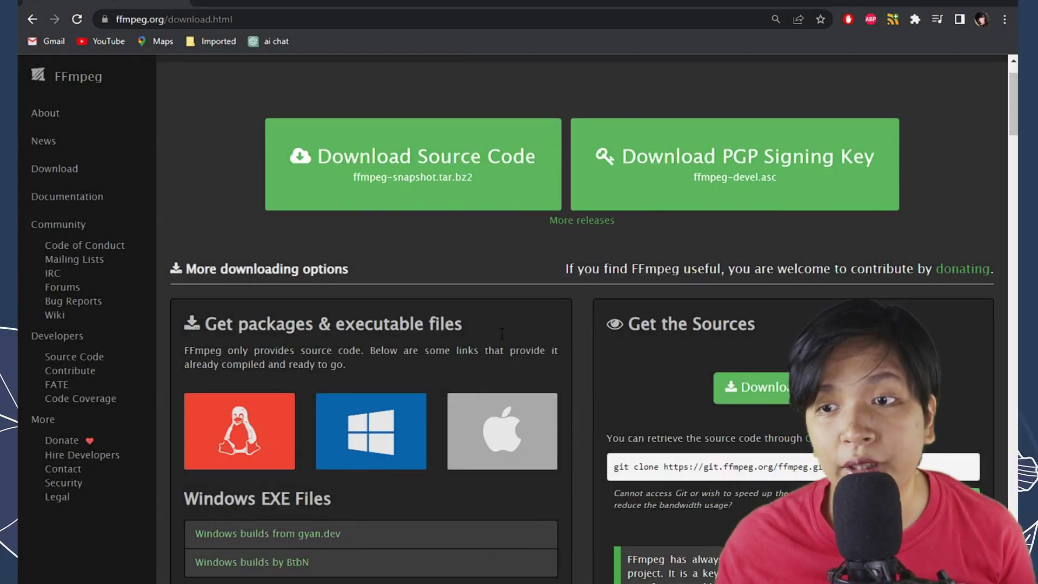
# Download ffmpeg-master-latest-win64-gpl.zip from the BtbN Windows builds linked on ffmpeg.org
pyautogui.scroll(-3, 502, 334)
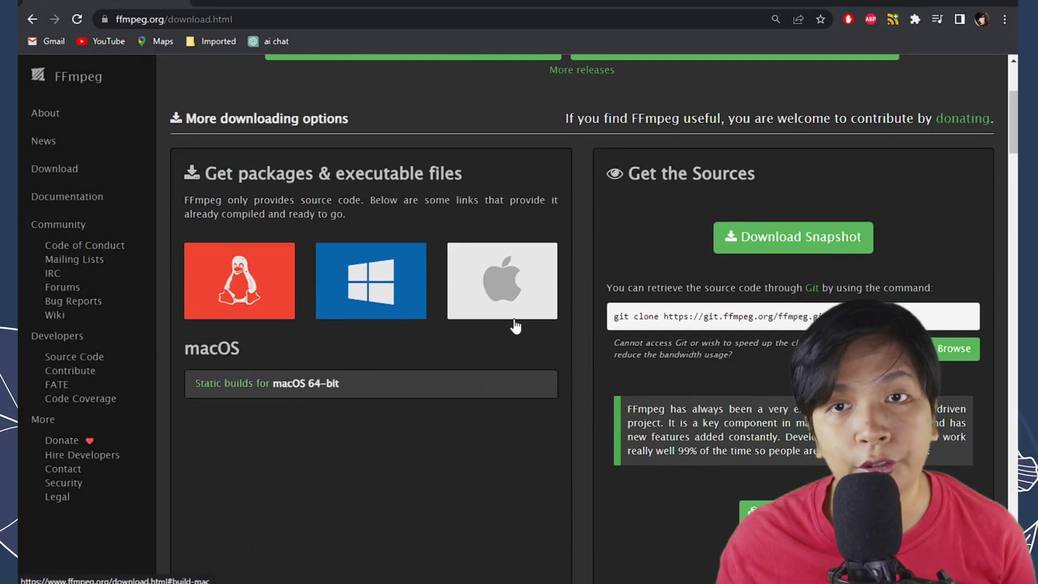
pyautogui.click(381, 304)
pyautogui.scroll(3, 389, 352)
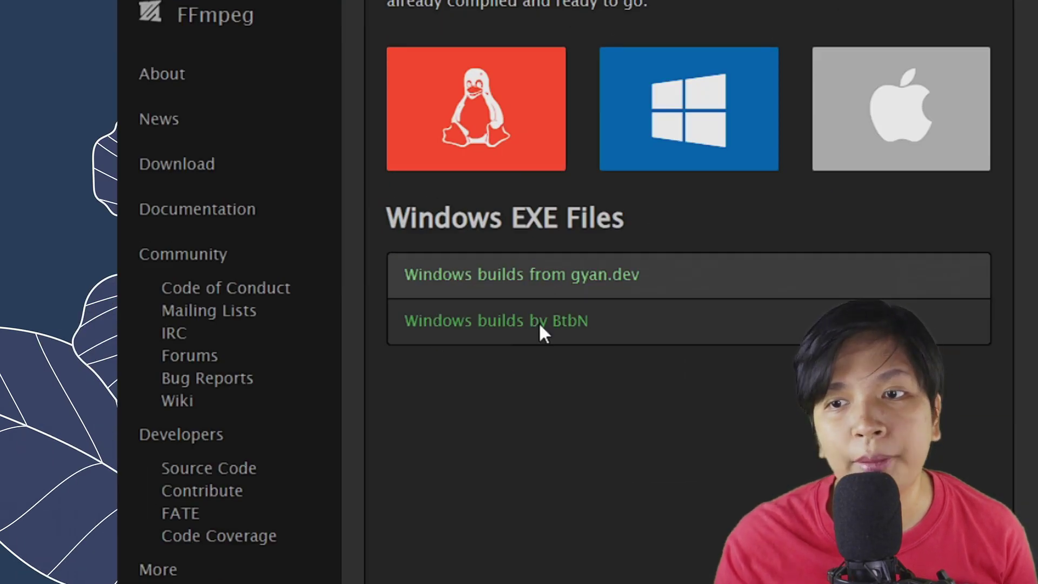
pyautogui.click(538, 321)
pyautogui.scroll(-4, 955, 349)
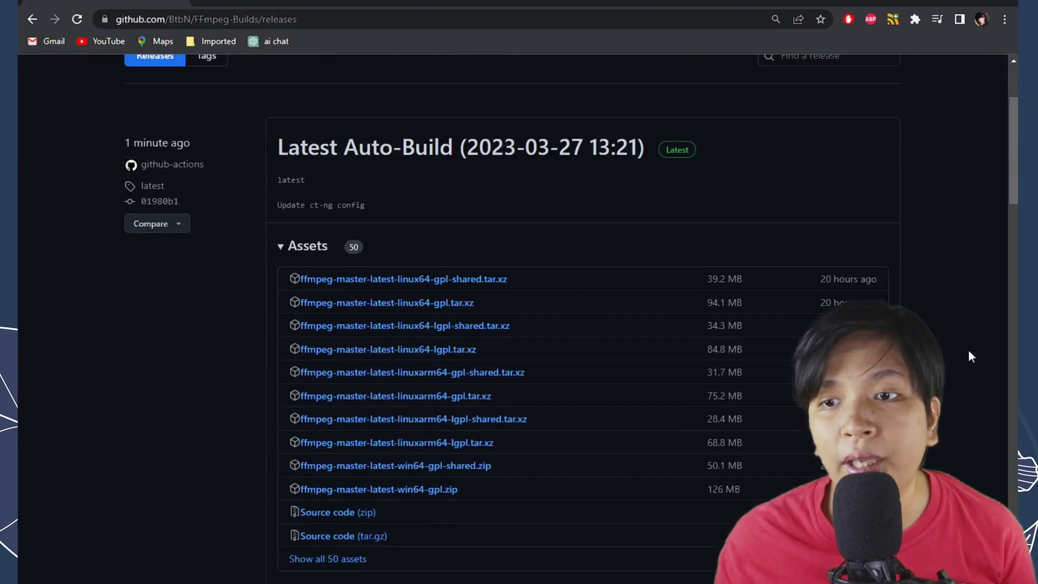
pyautogui.click(384, 436)
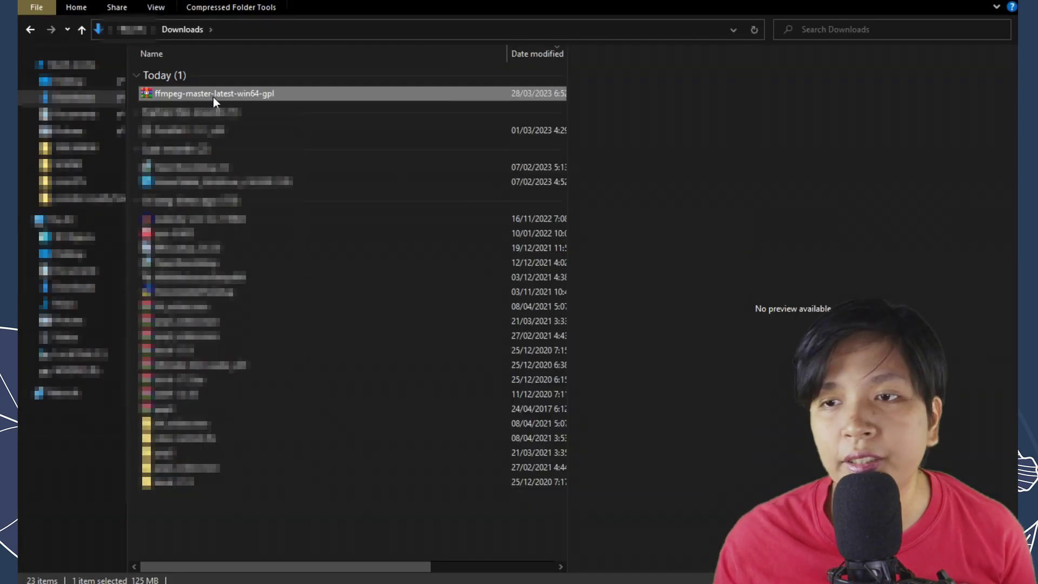
# Extract the FFmpeg zip and paste the extracted folder into the OpenToonz folder
pyautogui.rightClick(212, 95)
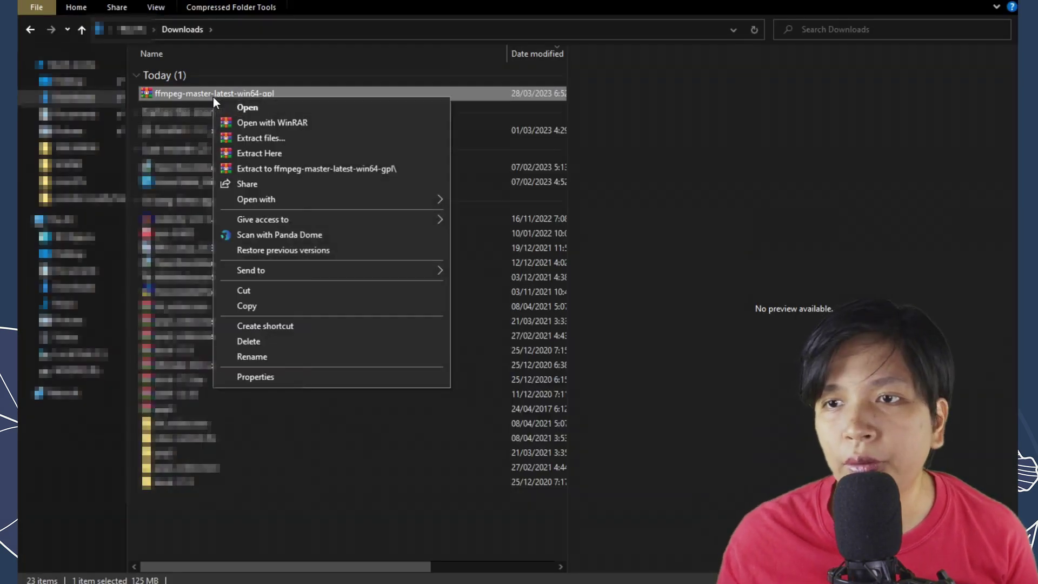
pyautogui.click(295, 156)
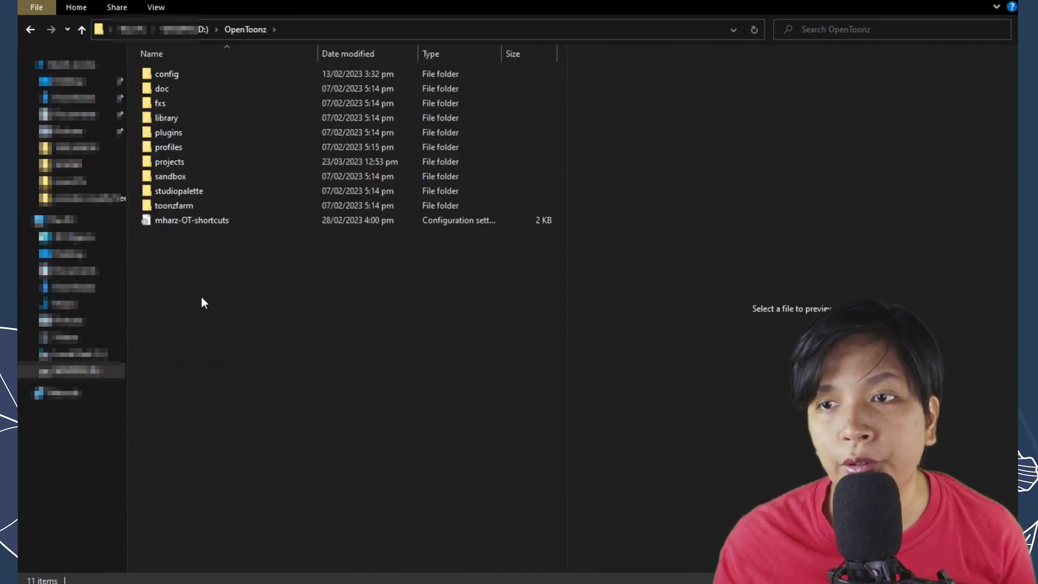
pyautogui.hotkey('ctrl', 'v')
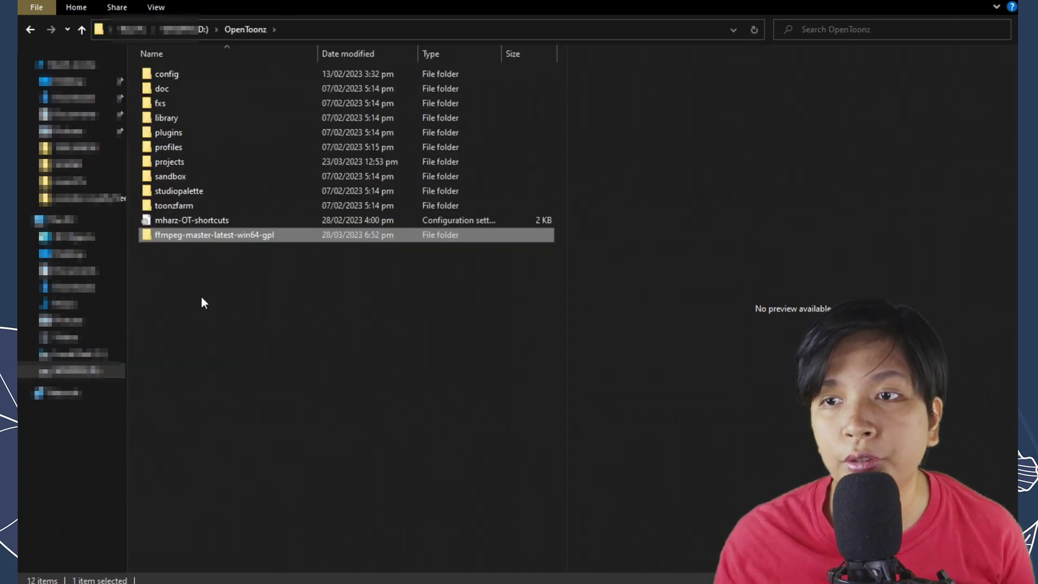
pyautogui.click(218, 298)
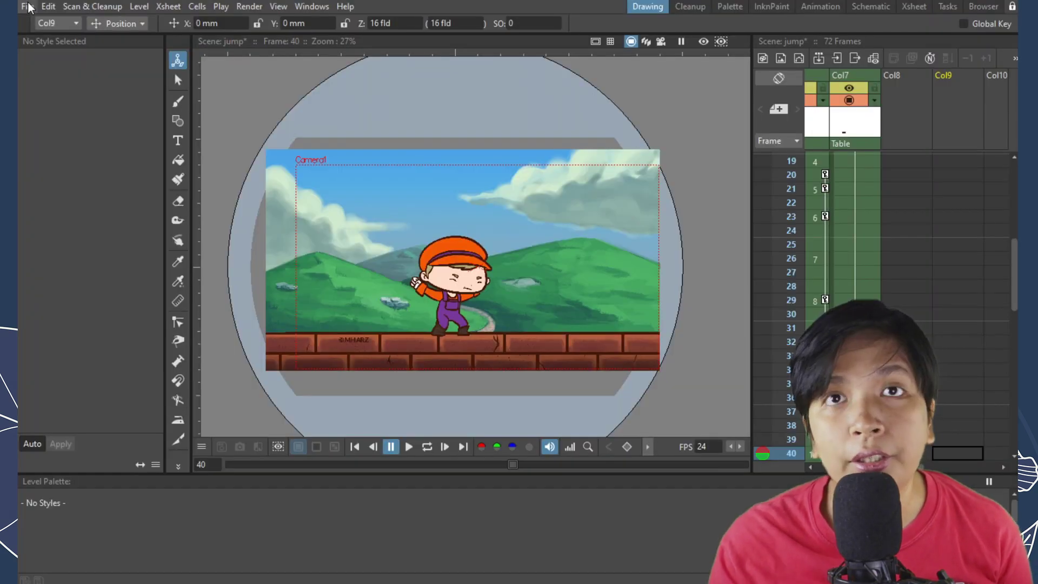
pyautogui.click(27, 6)
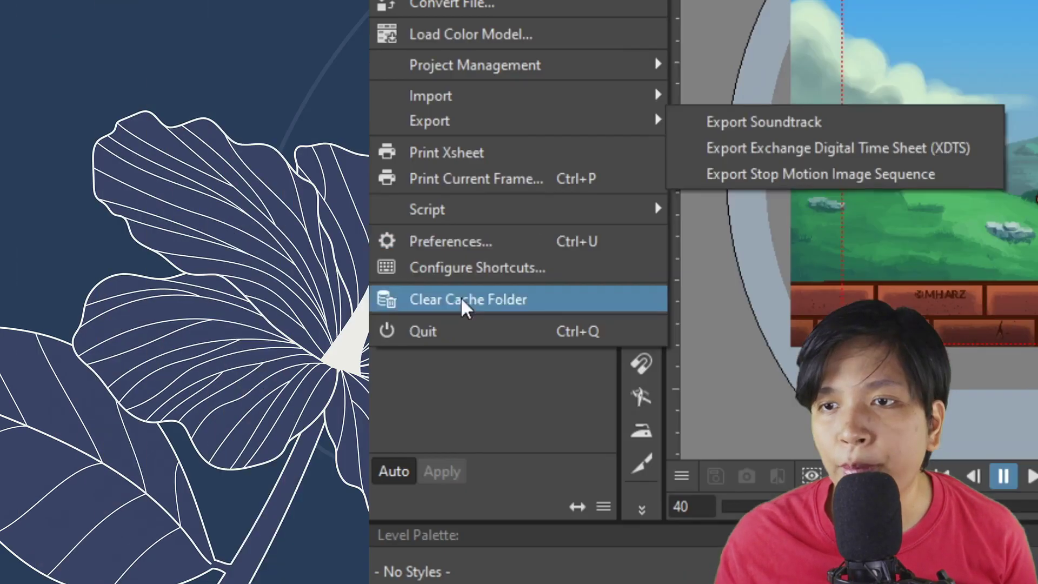
# In Preferences > Import/Export, set FFmpeg Path to ffmpeg-master-latest-win64-gpl\bin, then browse for the Fast Render Path
pyautogui.click(65, 308)
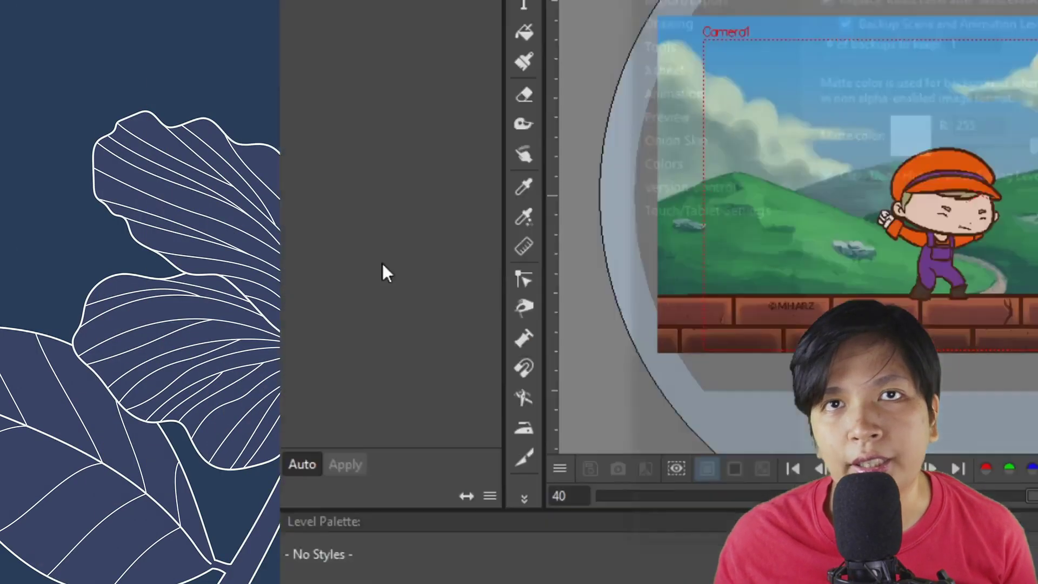
pyautogui.click(278, 135)
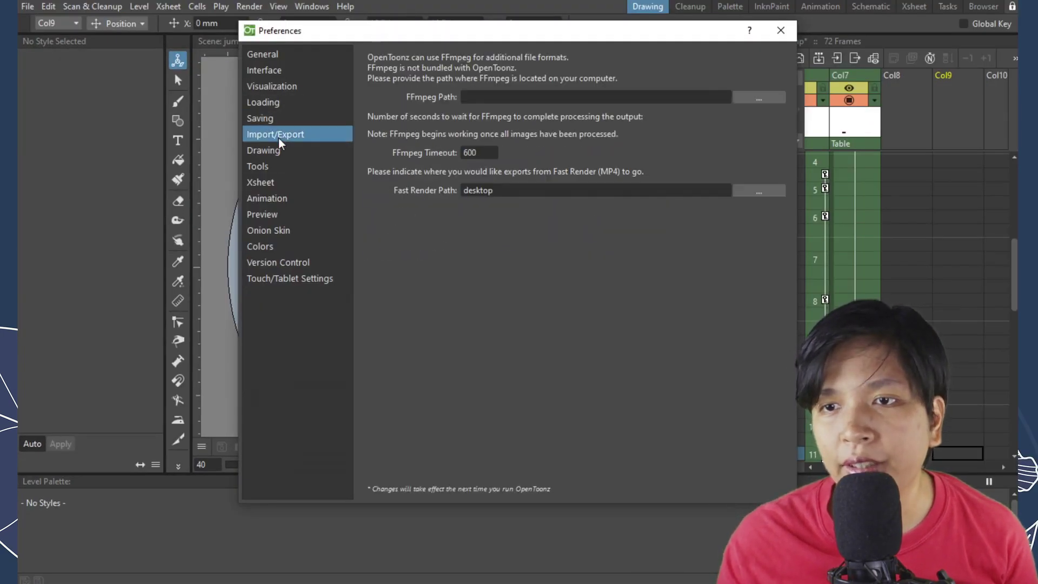
pyautogui.click(745, 96)
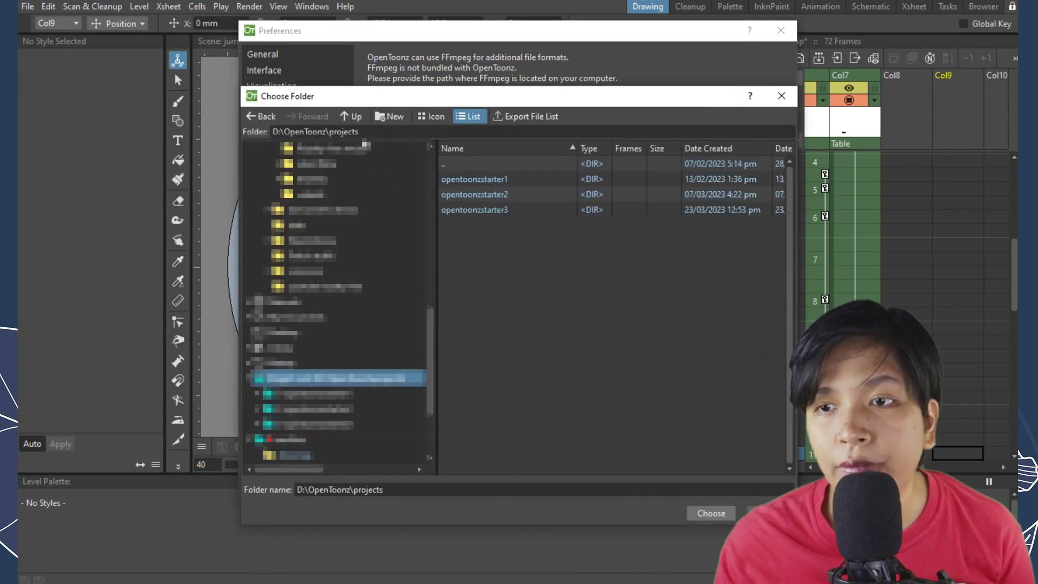
pyautogui.click(351, 116)
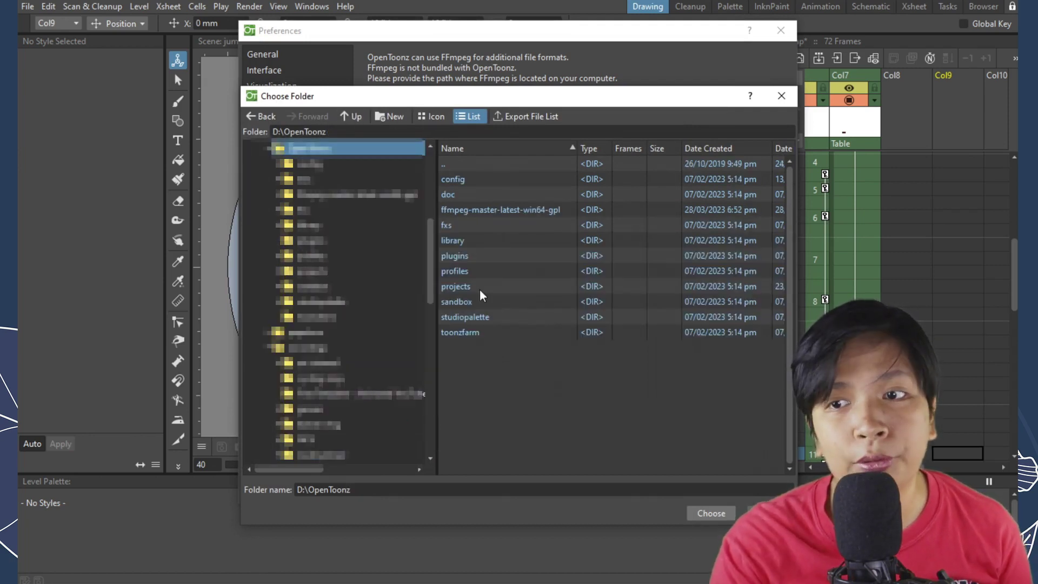
pyautogui.doubleClick(472, 209)
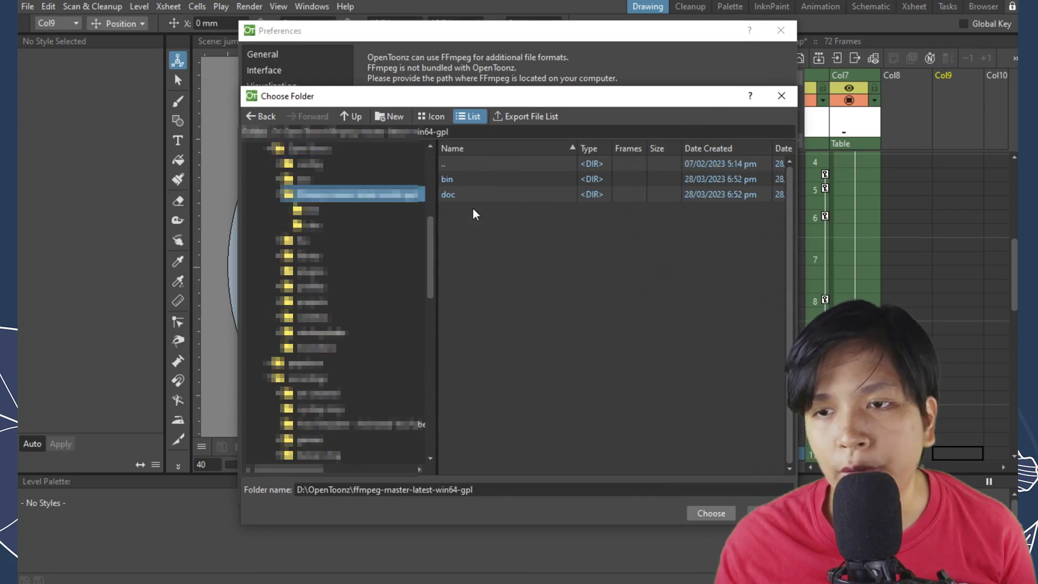
pyautogui.doubleClick(466, 182)
pyautogui.click(711, 514)
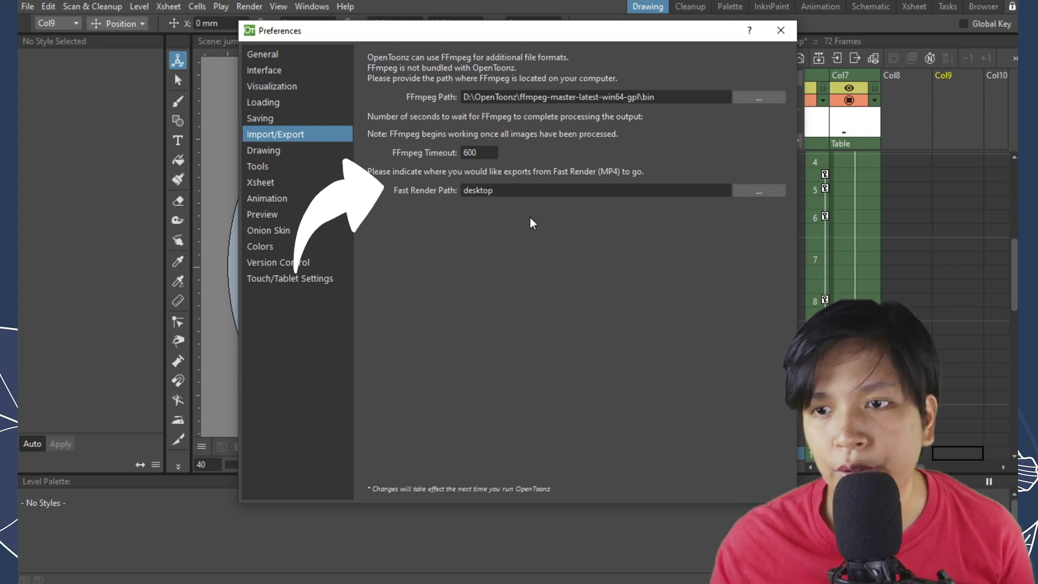
pyautogui.click(767, 189)
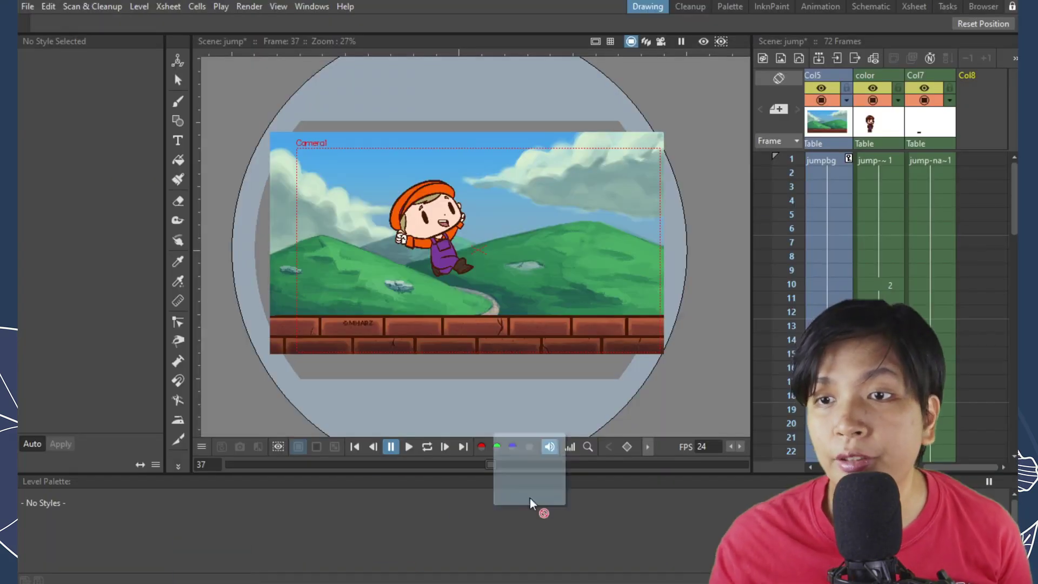
# Import the cartoon-jump-6462 mp3 into its own column, move it to about frame 20, and play from frame 1
pyautogui.moveTo(528, 475); pyautogui.dragTo(974, 162)
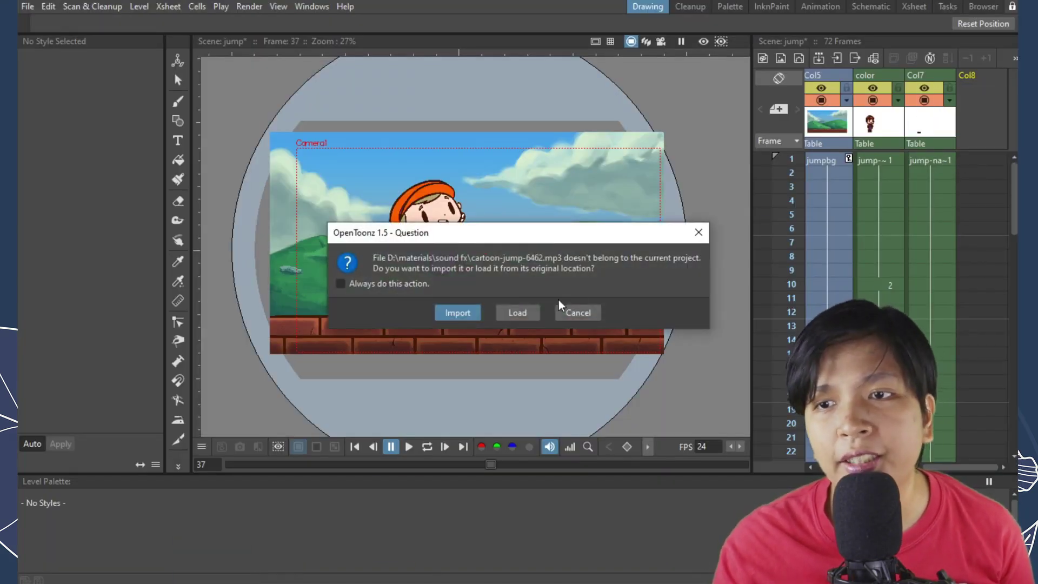
pyautogui.click(516, 313)
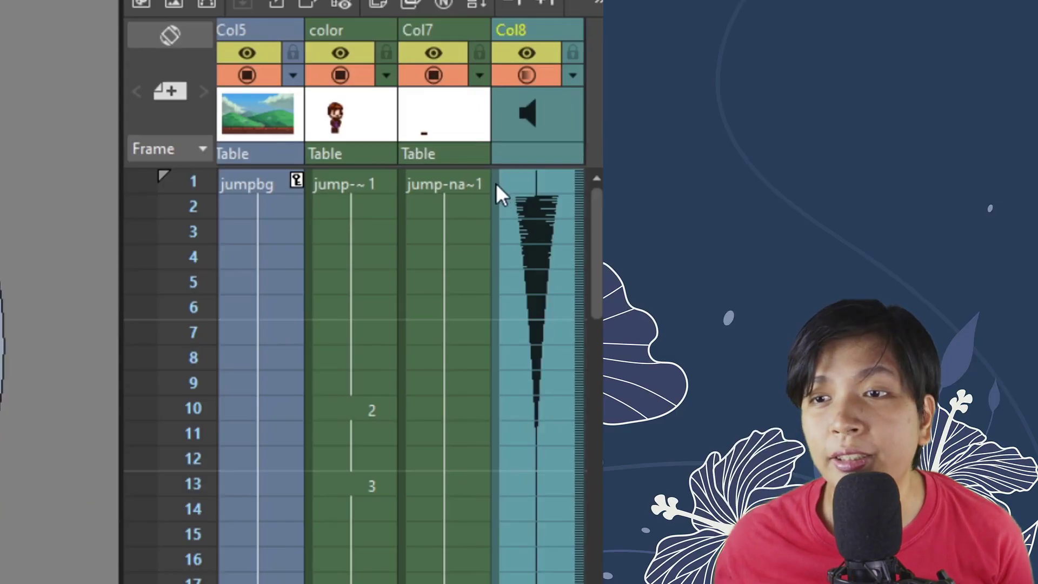
pyautogui.moveTo(963, 162); pyautogui.dragTo(962, 368)
pyautogui.moveTo(517, 318); pyautogui.dragTo(966, 420)
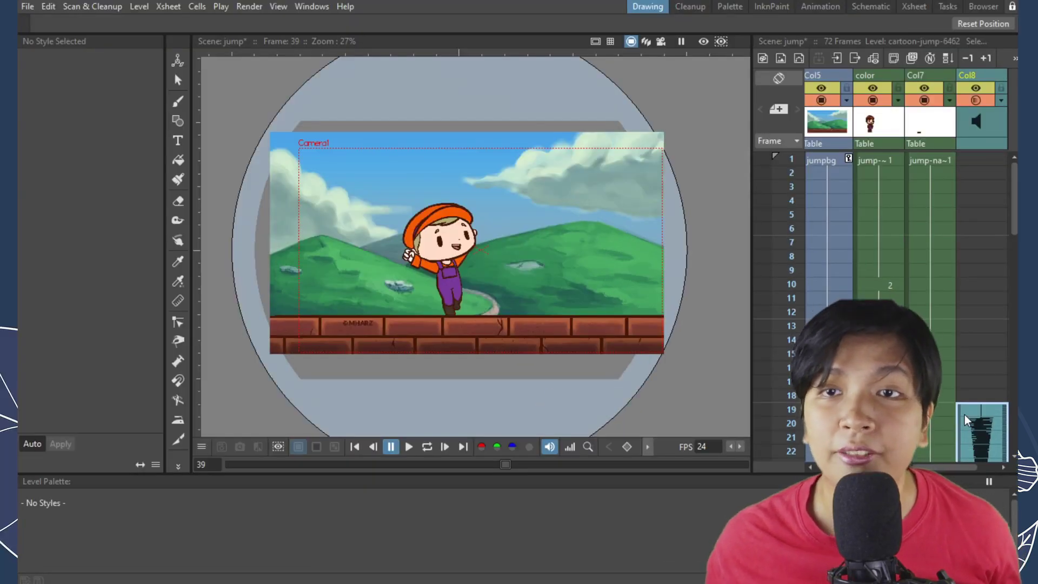
pyautogui.click(981, 159)
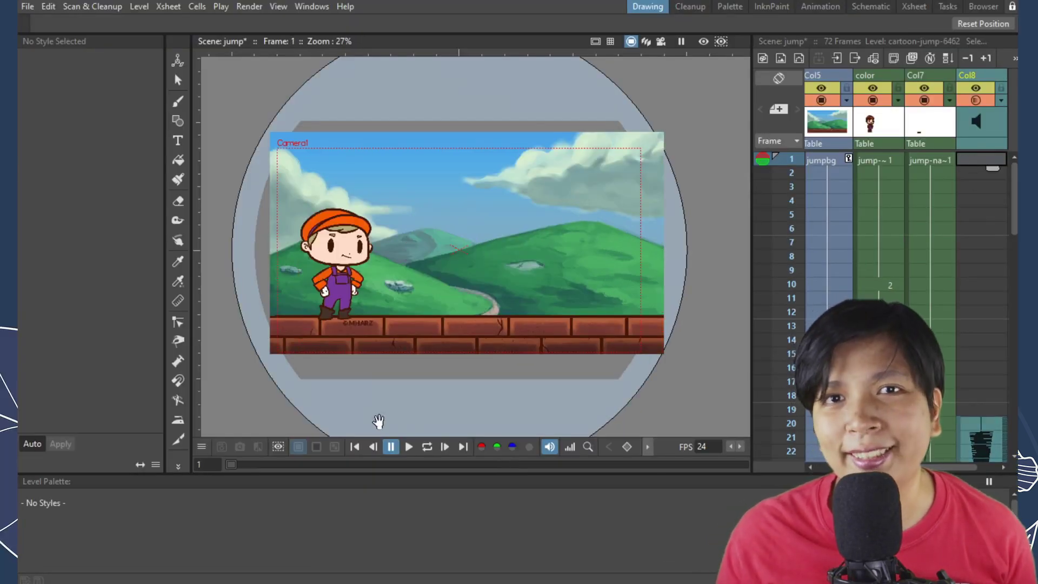
pyautogui.click(410, 446)
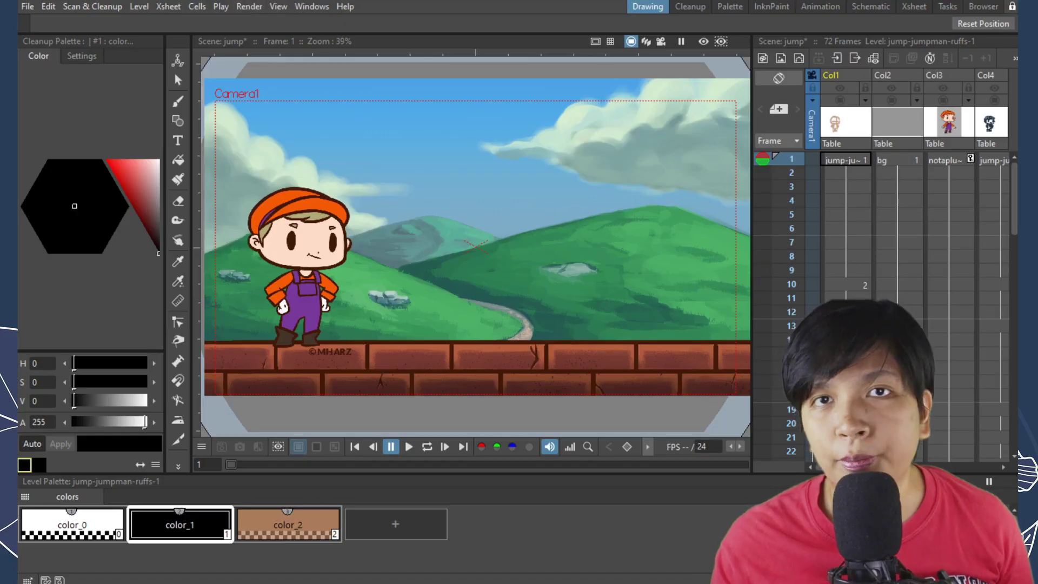
# Change the Output Settings format from tif to png and render the 72-frame jump sequence
pyautogui.click(250, 7)
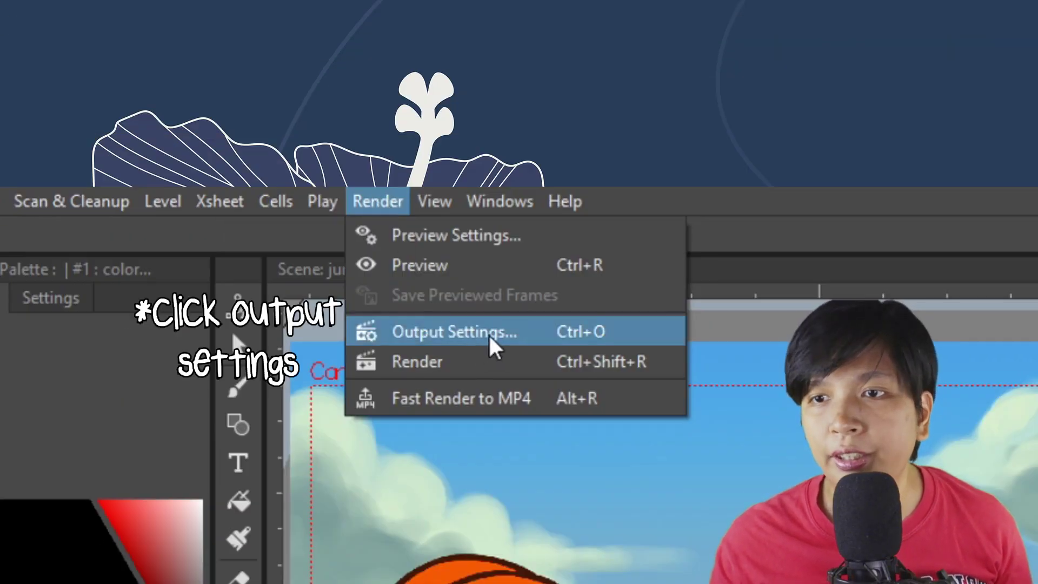
pyautogui.click(305, 78)
pyautogui.moveTo(710, 200); pyautogui.dragTo(712, 299)
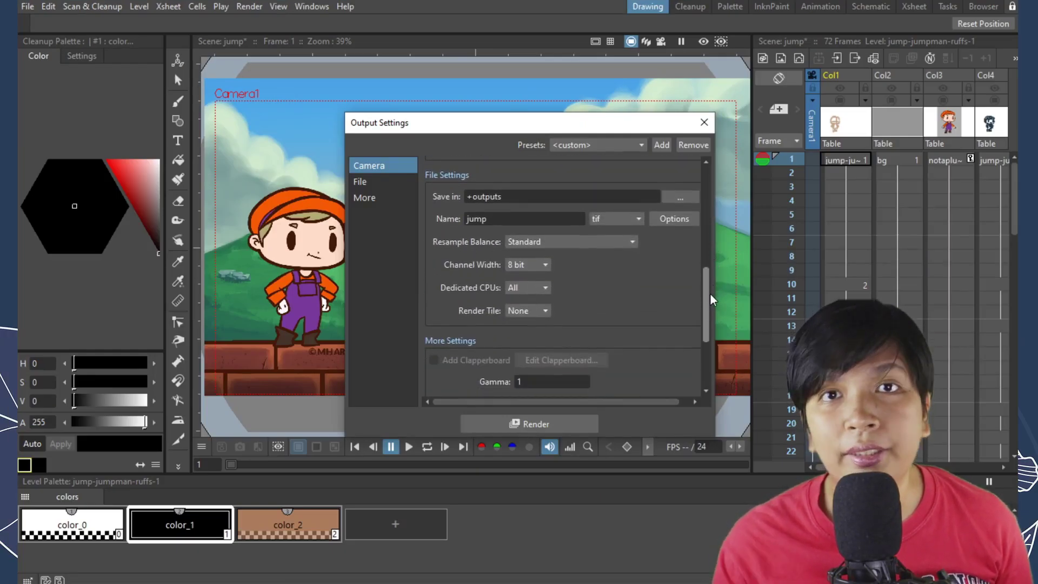
pyautogui.click(636, 222)
pyautogui.click(609, 253)
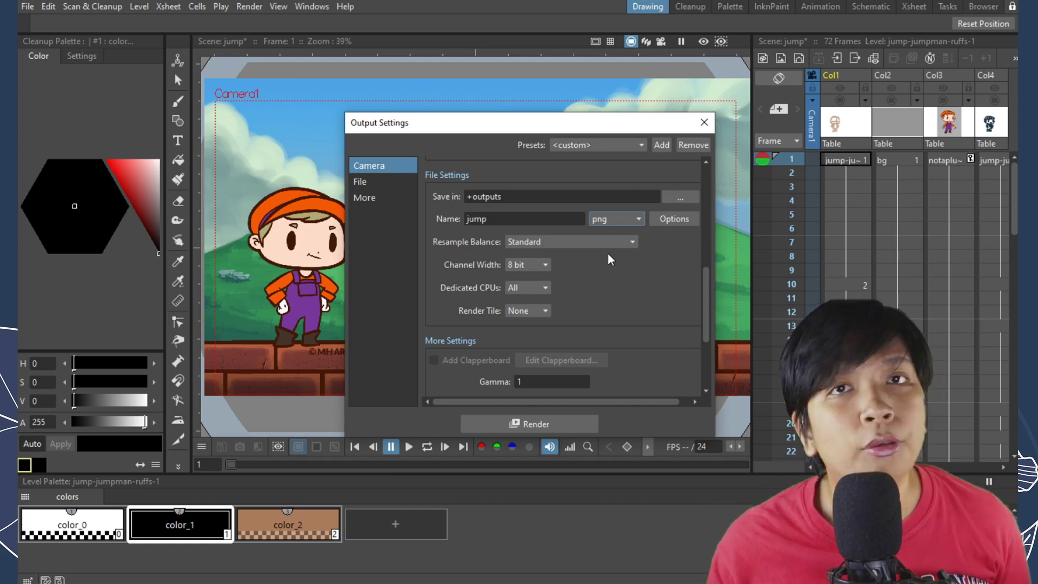
pyautogui.scroll(-3, 640, 347)
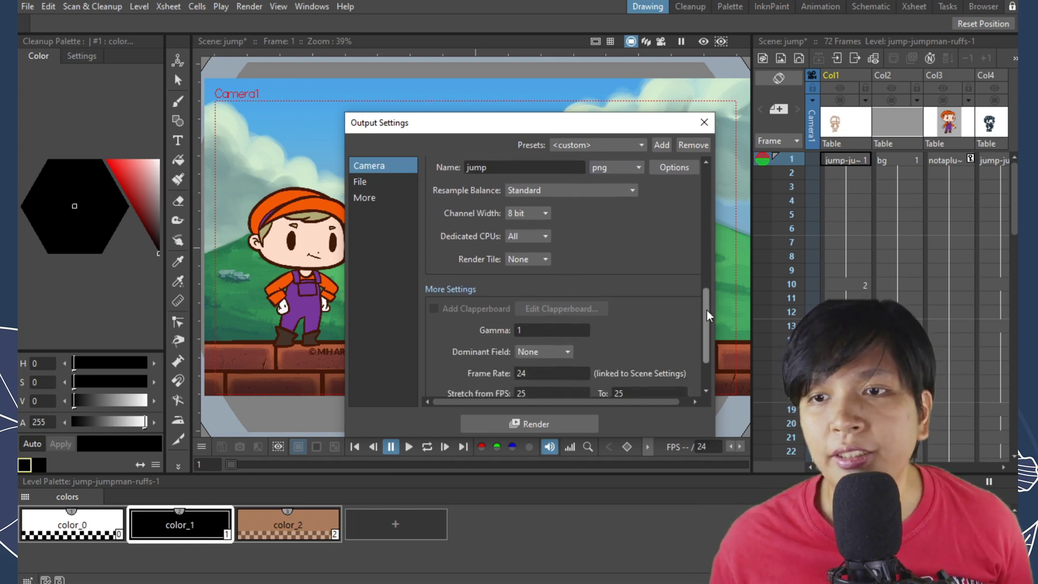
pyautogui.click(547, 431)
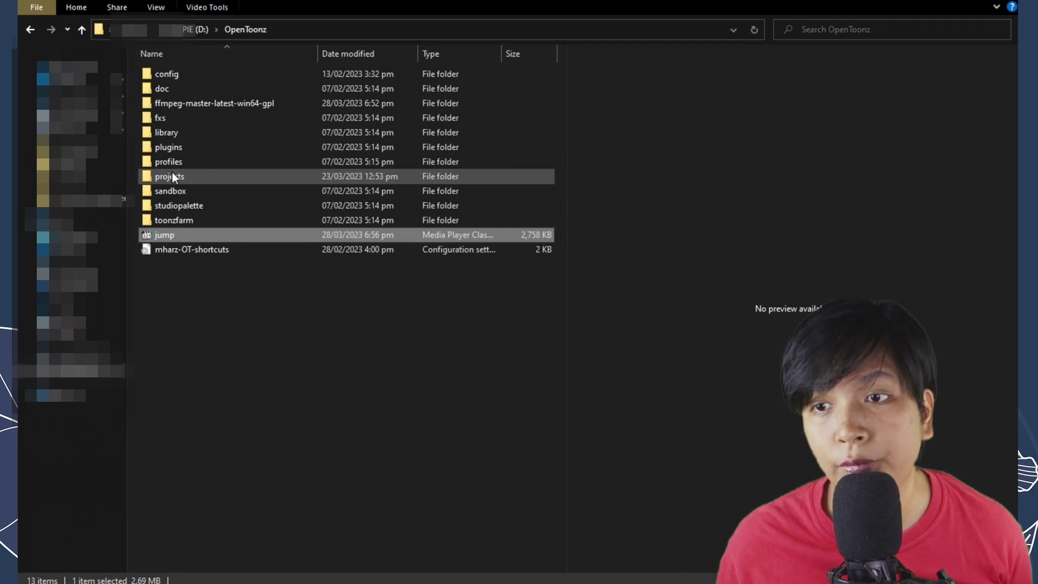
# Browse projects and opentoonzstarter3, back up, then open sandbox > outputs to find the jump PNGs
pyautogui.doubleClick(172, 176)
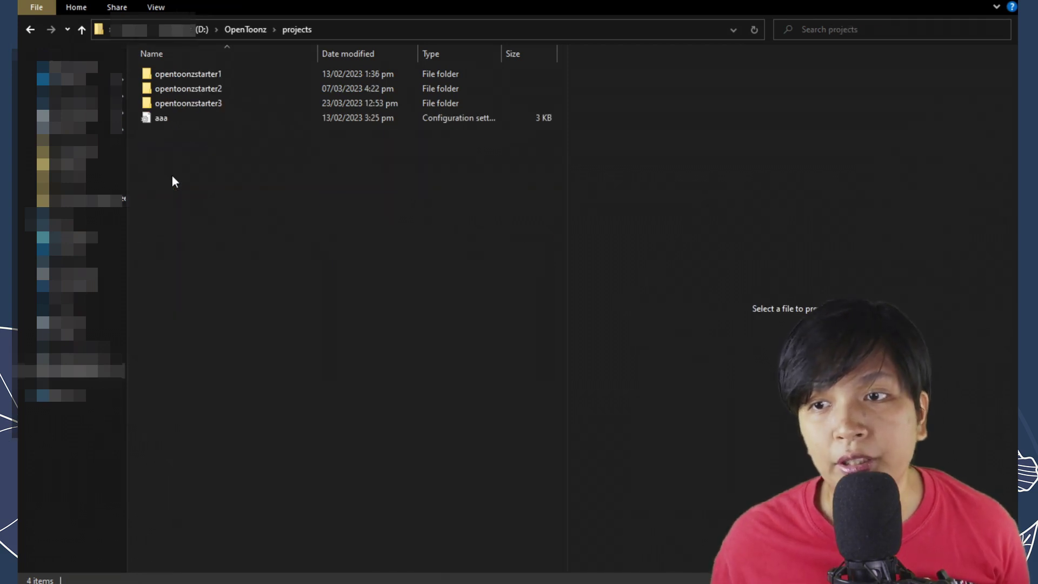
pyautogui.doubleClick(206, 103)
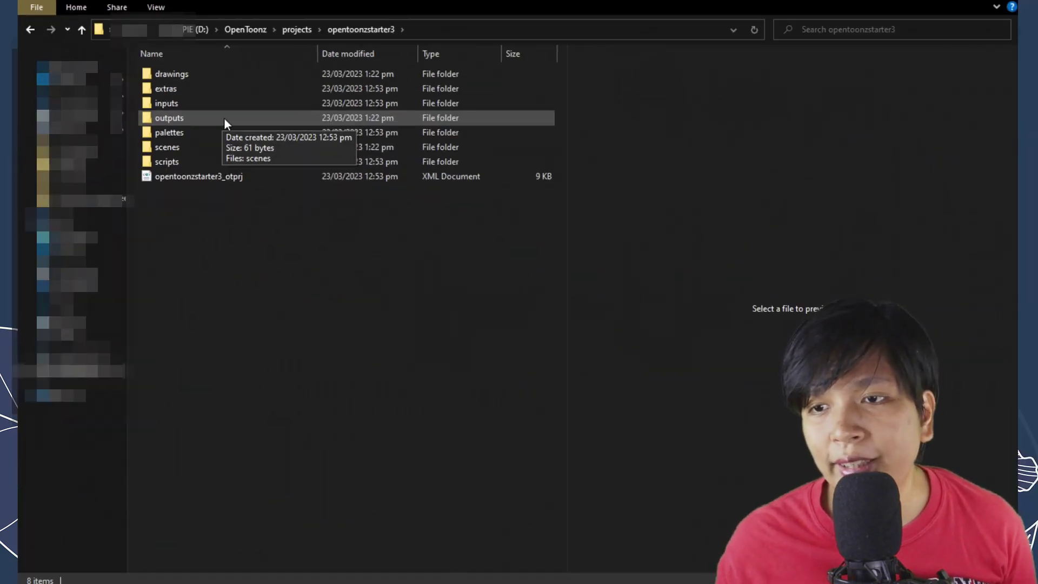
pyautogui.hotkey('alt', 'Up')
pyautogui.hotkey('alt', 'Up')
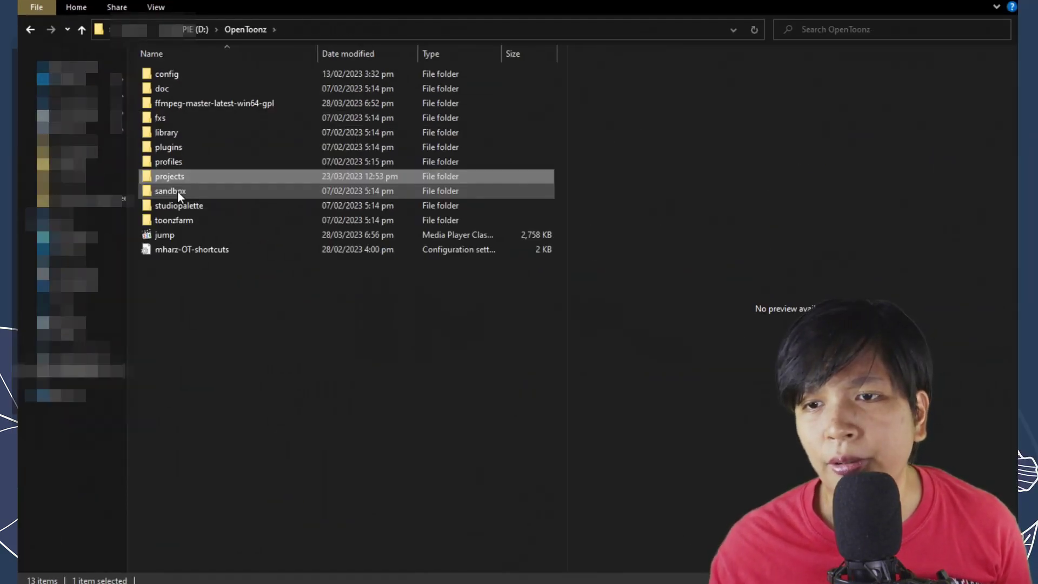
pyautogui.doubleClick(177, 192)
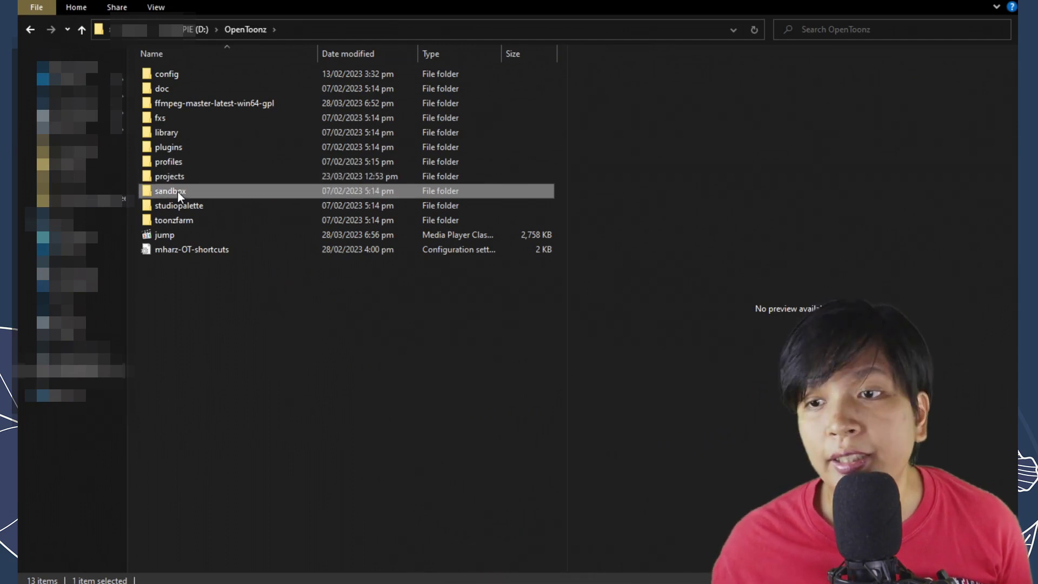
pyautogui.doubleClick(181, 118)
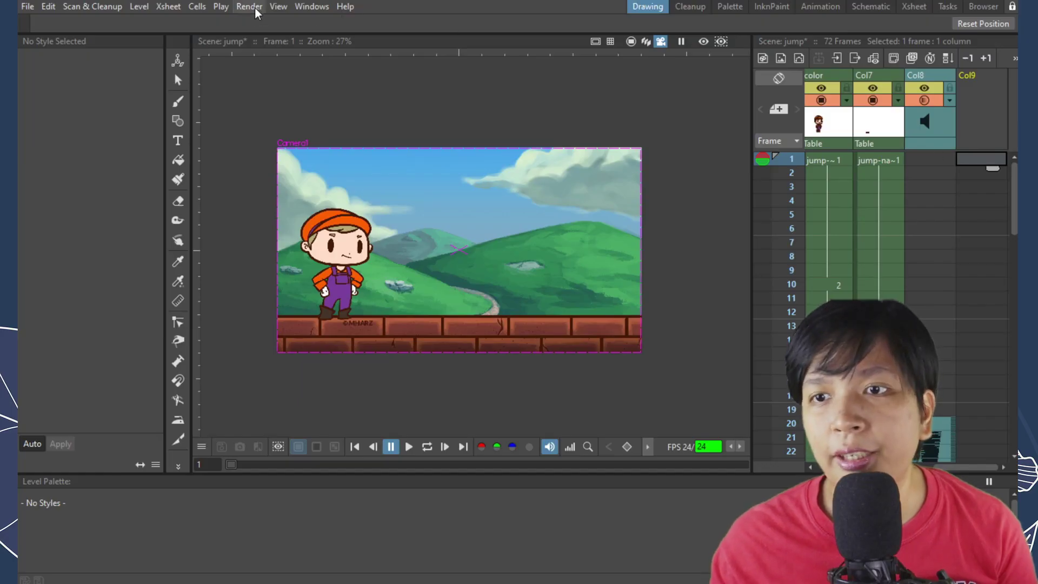
# Export the whole scene as jump.mp4 using Render > Fast Render to MP4
pyautogui.click(255, 9)
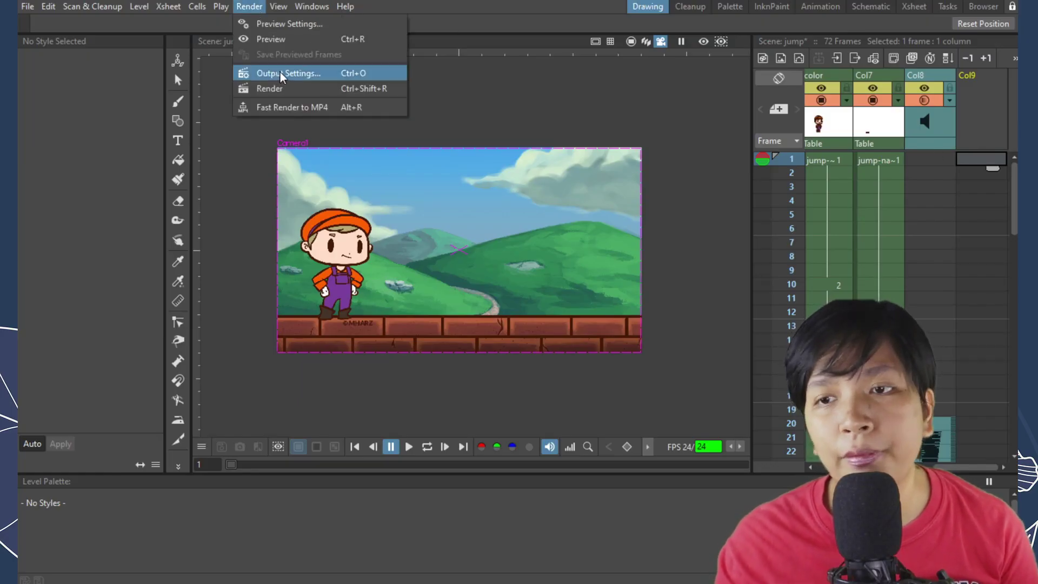
pyautogui.click(282, 107)
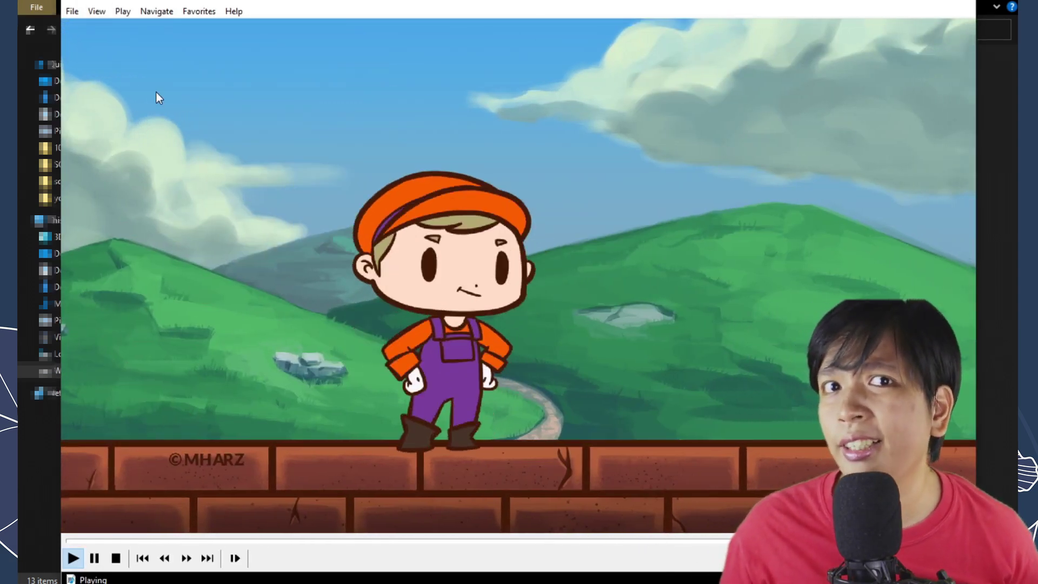
# Play jump.mp4 in Media Player Classic, then pause it
pyautogui.press('space')
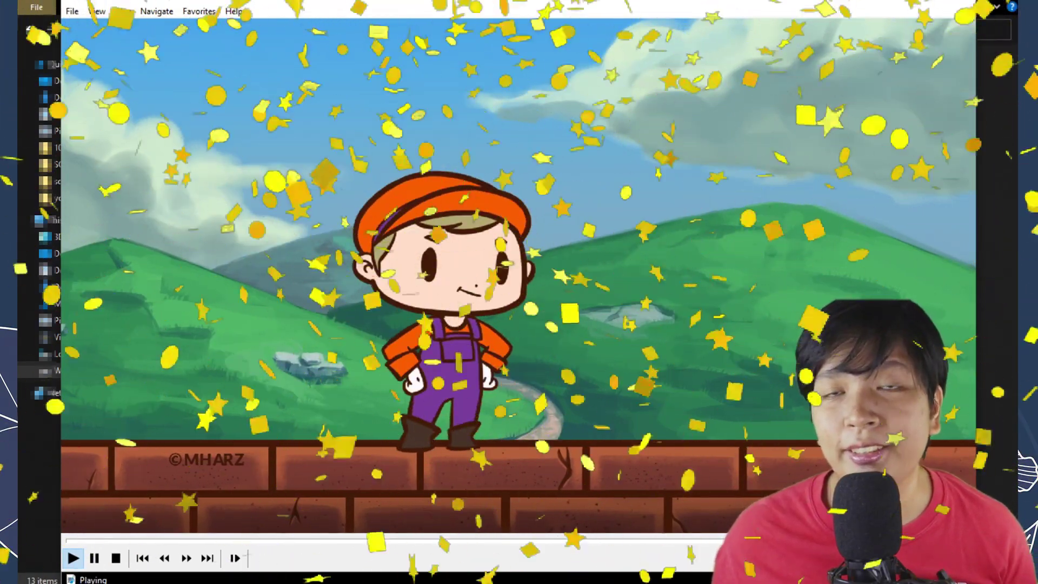
pyautogui.press('space')
pyautogui.press('space')
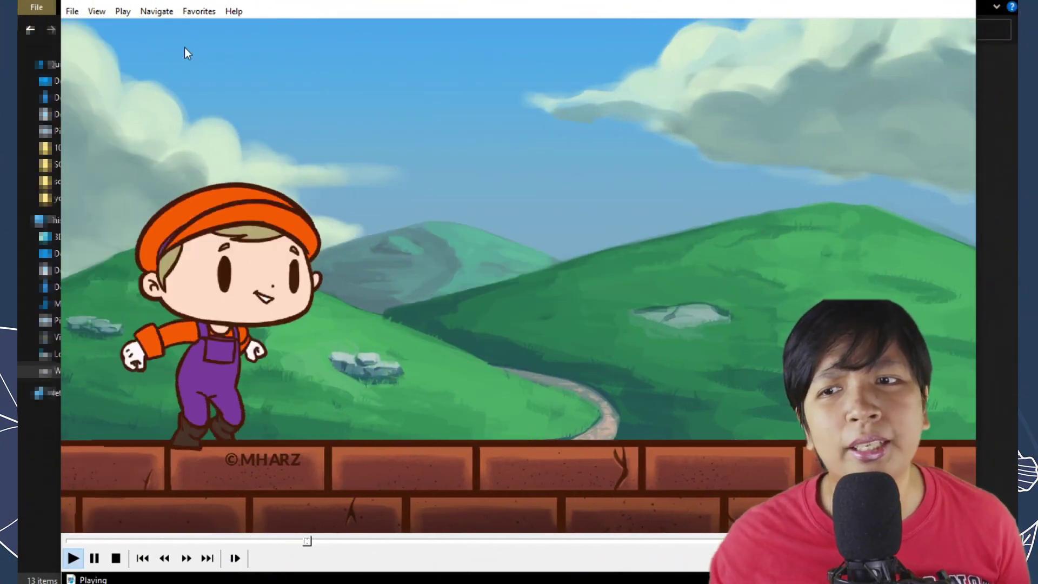